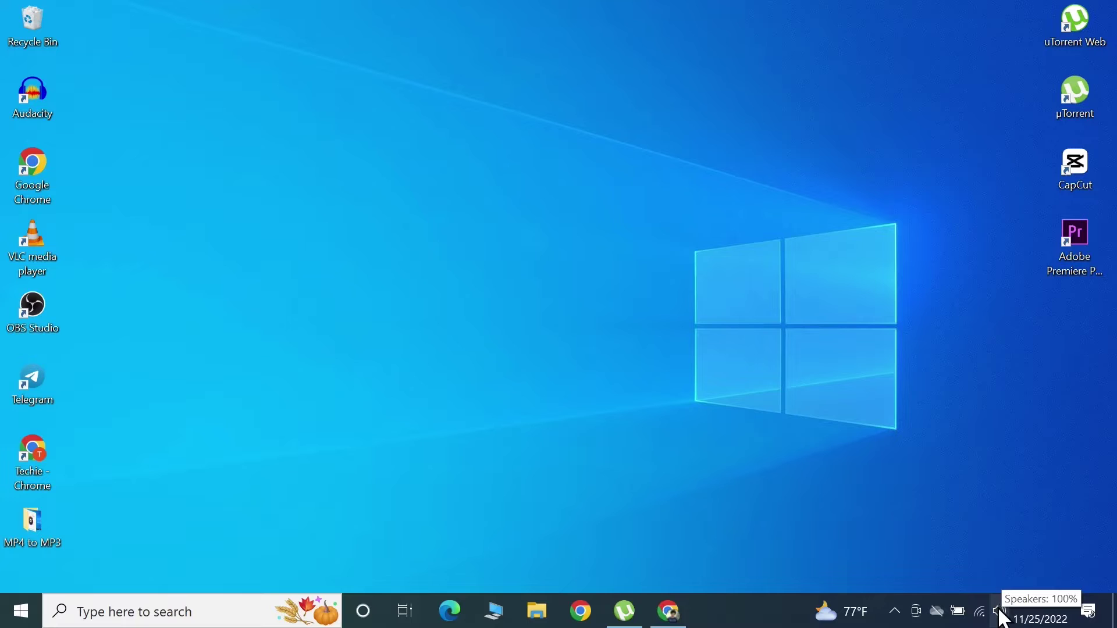
Step: Open Sounds from the speaker tray icon, move the dialog, and show the Recording tab
{"action": "right_click", "coordinate": [1000, 612]}
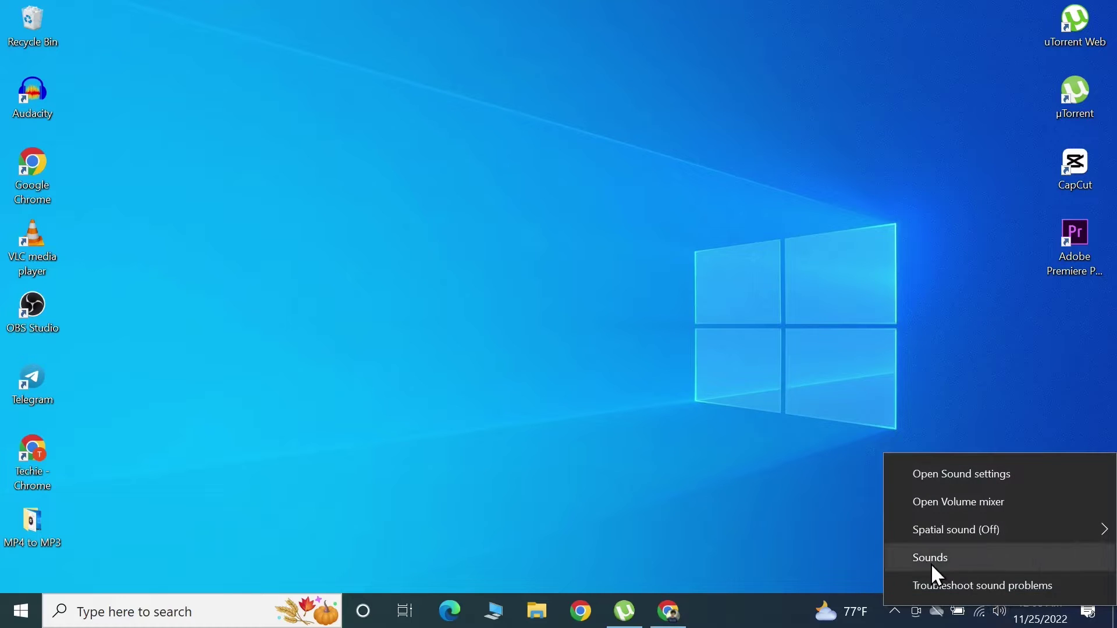
{"action": "left_click", "coordinate": [972, 556]}
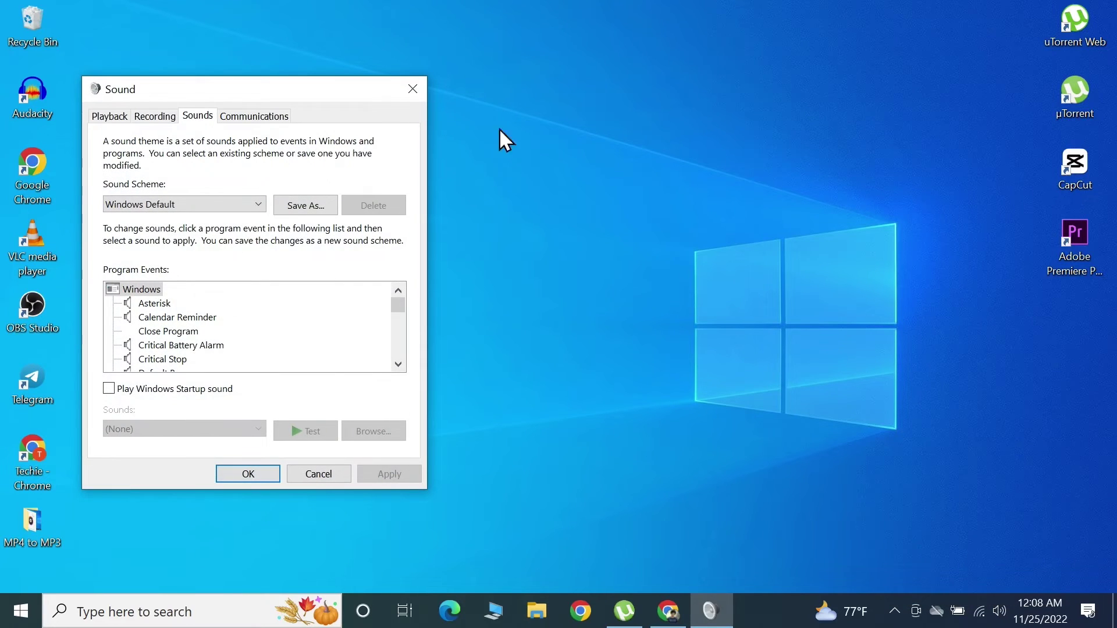
{"action": "left_click_drag", "start_coordinate": [341, 96], "coordinate": [609, 113]}
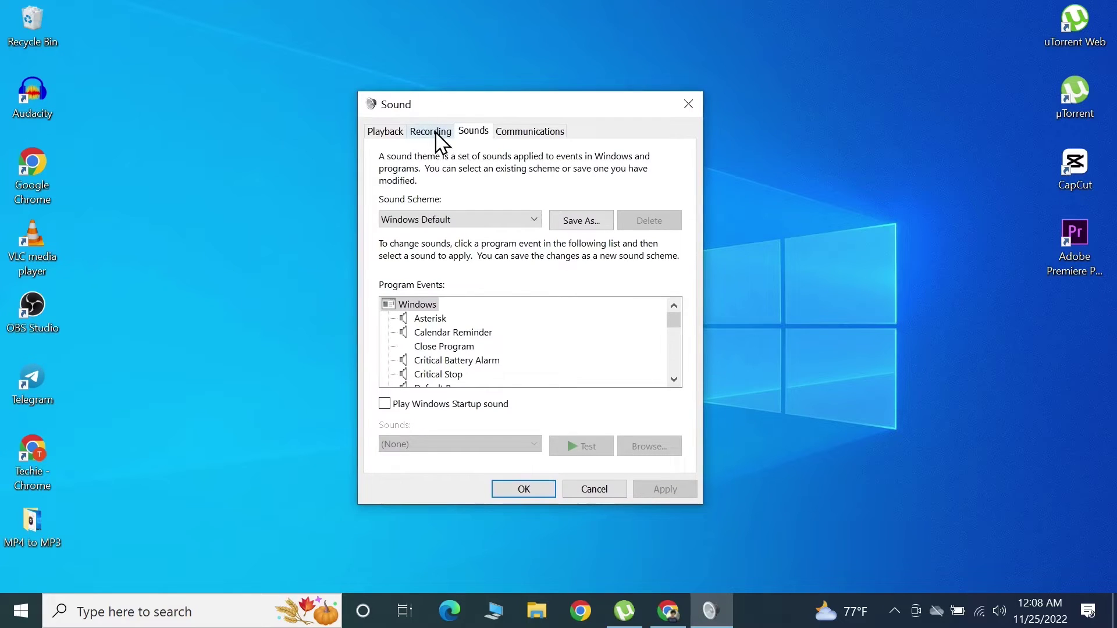
{"action": "left_click", "coordinate": [432, 130]}
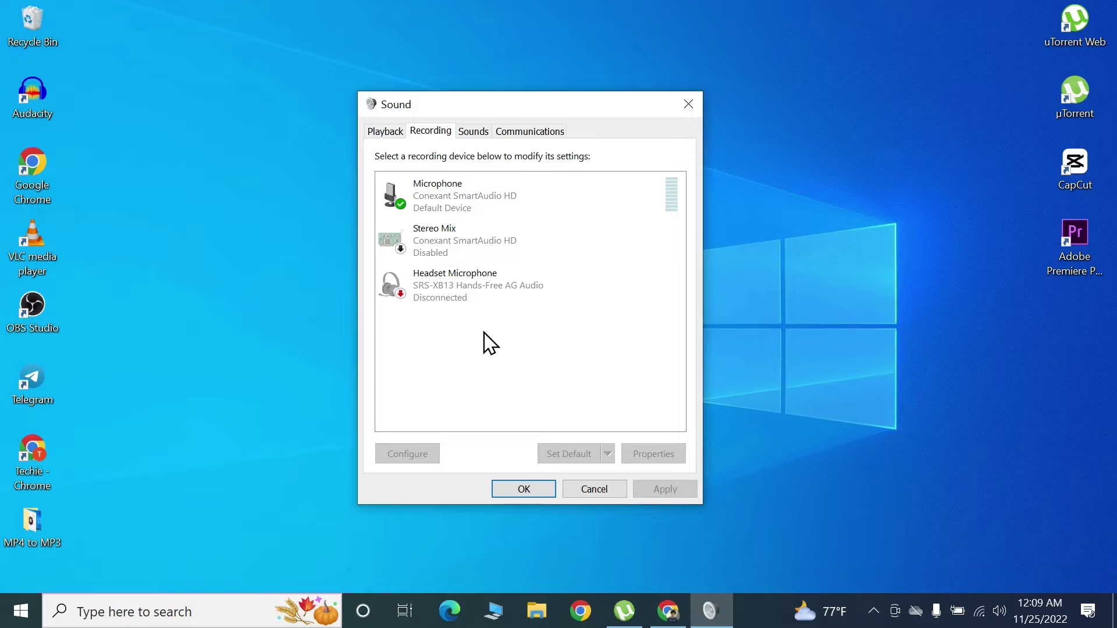
Step: Select the Microphone (Conexant SmartAudio HD) device in the Recording list
{"action": "left_click", "coordinate": [511, 201]}
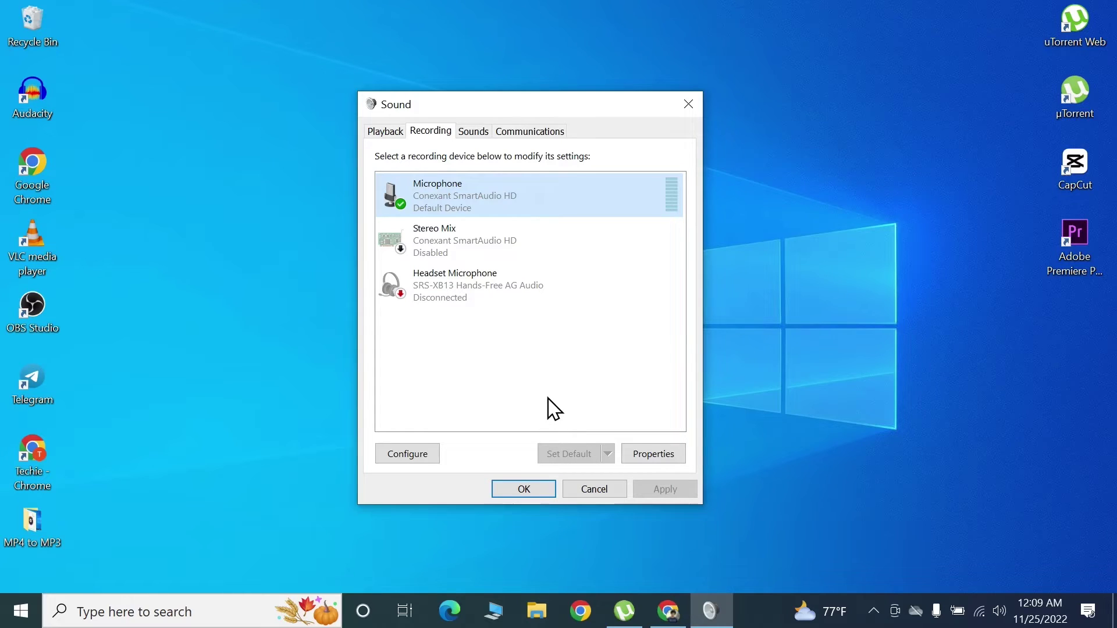
Step: Open Microphone Properties, move it aside, and show Levels: microphone 85, boost +24.0 dB
{"action": "double_click", "coordinate": [509, 207]}
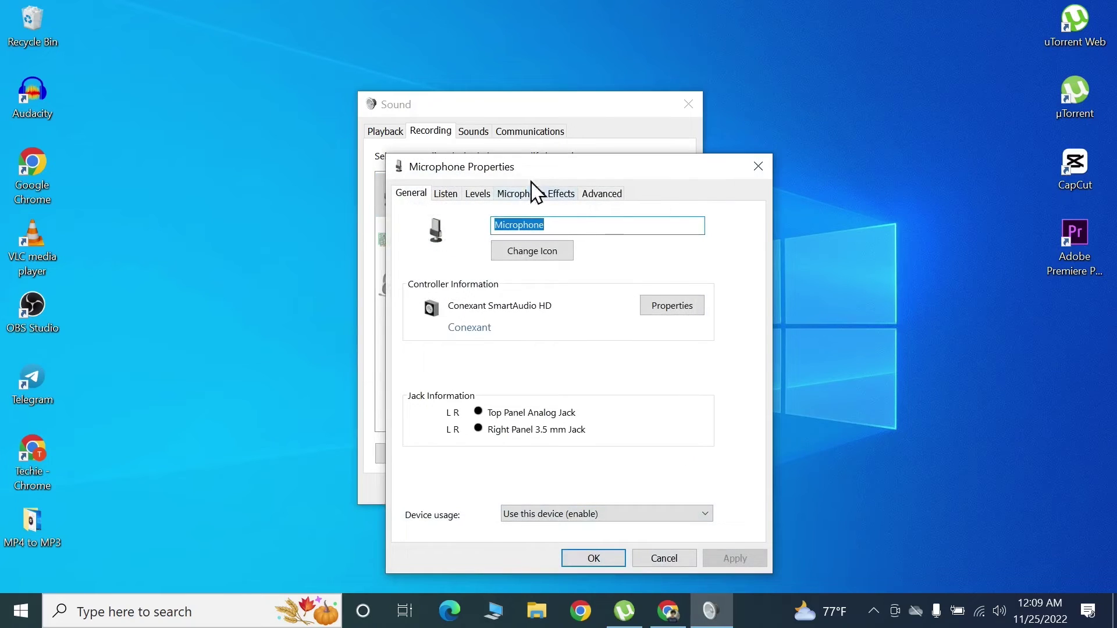
{"action": "left_click_drag", "start_coordinate": [589, 208], "coordinate": [534, 109]}
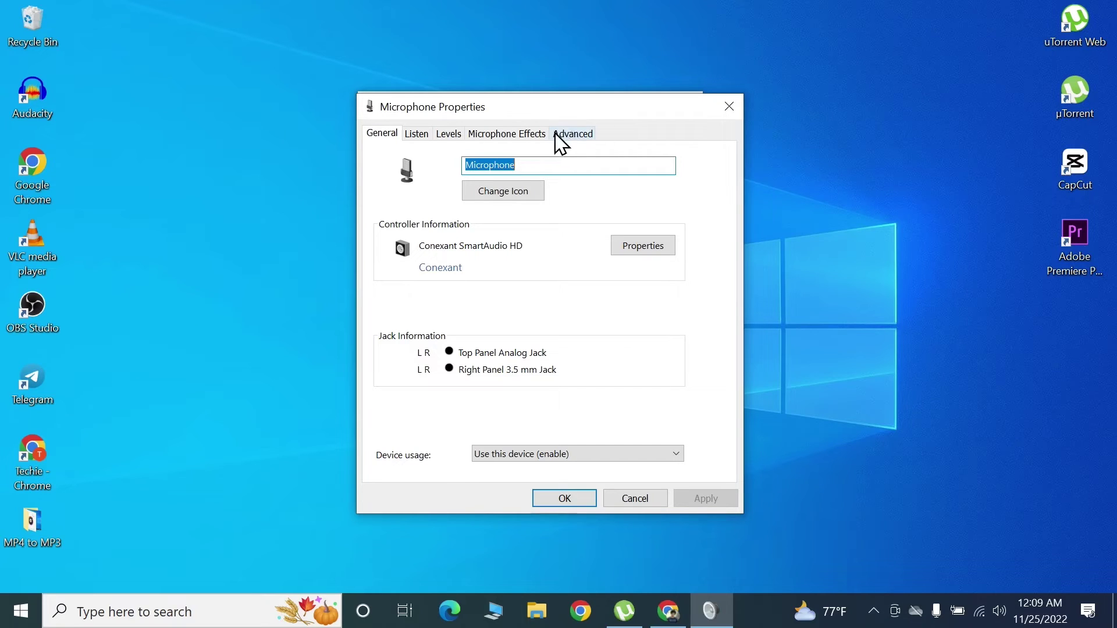
{"action": "left_click", "coordinate": [449, 133]}
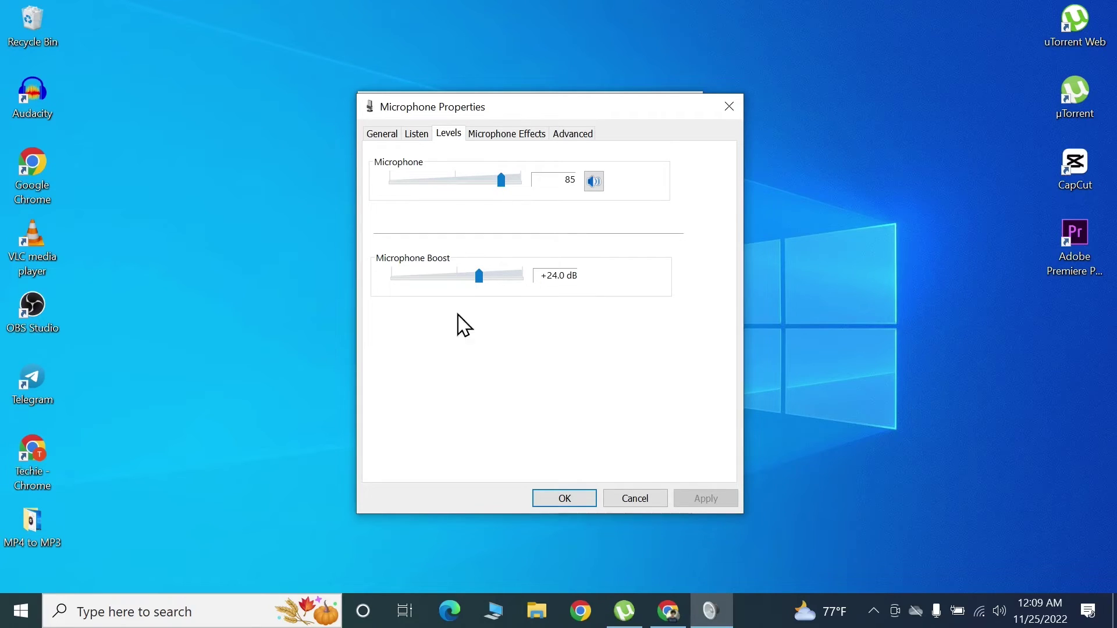
{"action": "scroll", "coordinate": [516, 209], "scroll_direction": "up", "scroll_amount": 1}
Step: Raise the Microphone level slider from 85 to 88
{"action": "mouse_move", "coordinate": [504, 181]}
{"action": "left_mouse_down"}
{"action": "mouse_move", "coordinate": [524, 181]}
{"action": "mouse_move", "coordinate": [491, 182]}
{"action": "mouse_move", "coordinate": [506, 182]}
{"action": "left_mouse_up"}
Step: Move Microphone Boost through 0.0 and +12.0 dB, ending back at +24.0 dB
{"action": "left_click_drag", "start_coordinate": [478, 277], "coordinate": [392, 280]}
{"action": "left_click", "coordinate": [412, 281]}
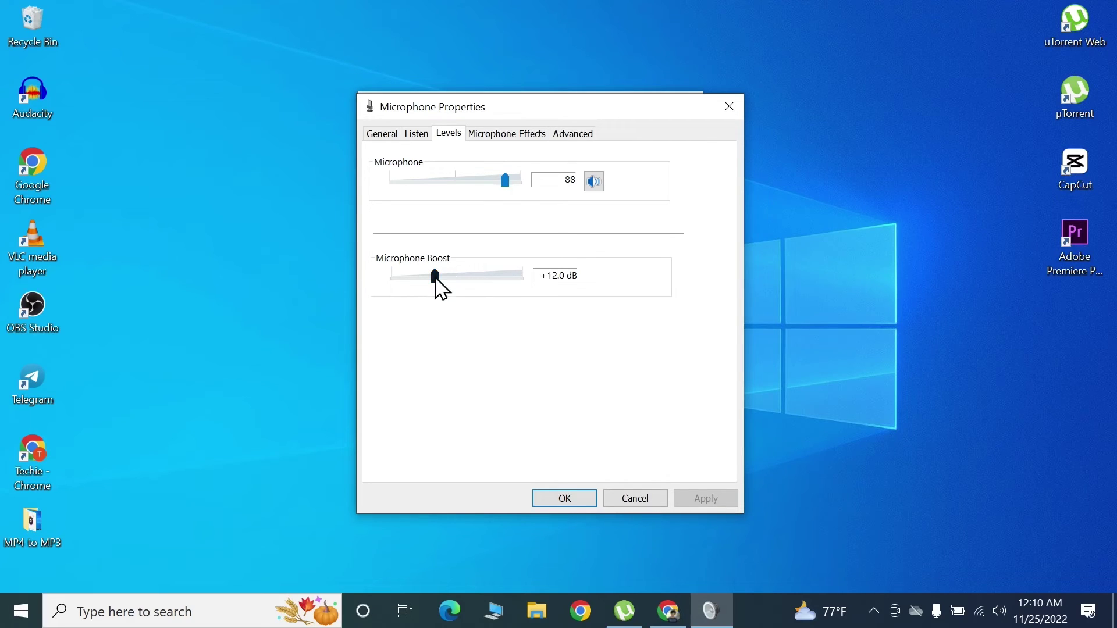
{"action": "left_click_drag", "start_coordinate": [435, 278], "coordinate": [384, 284]}
{"action": "left_click", "coordinate": [419, 301]}
{"action": "left_click", "coordinate": [471, 278]}
{"action": "left_click", "coordinate": [478, 278]}
{"action": "mouse_move", "coordinate": [479, 278]}
{"action": "left_mouse_down"}
{"action": "mouse_move", "coordinate": [434, 277]}
{"action": "mouse_move", "coordinate": [478, 277]}
{"action": "left_mouse_up"}
Step: Save microphone level 88 and boost +24.0 dB, then close the Sound dialog
{"action": "left_click", "coordinate": [576, 498]}
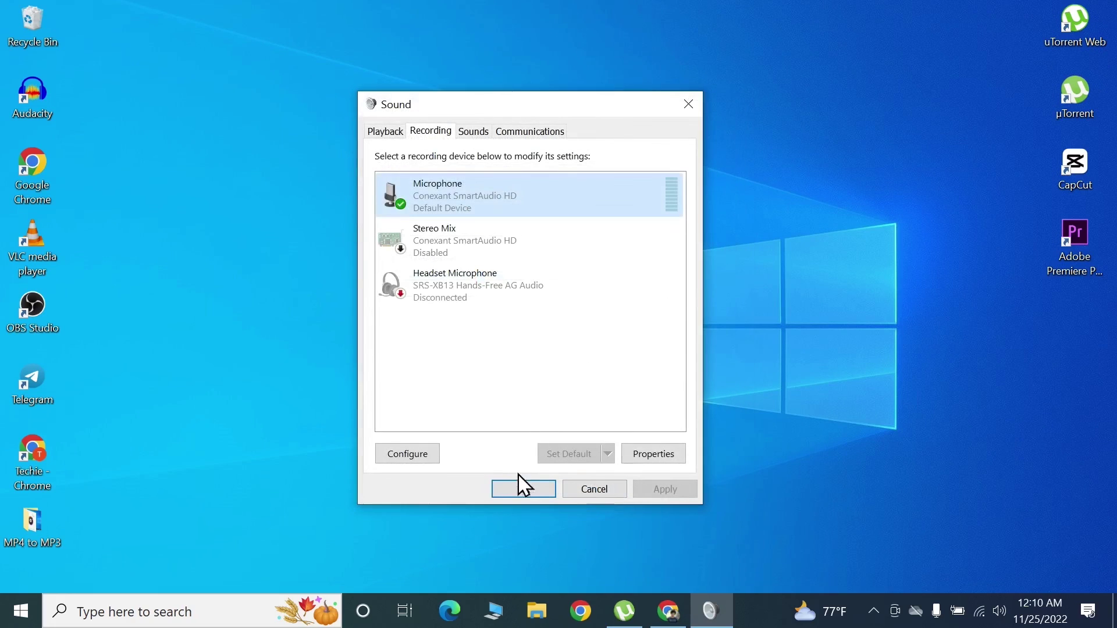
{"action": "left_click", "coordinate": [544, 494]}
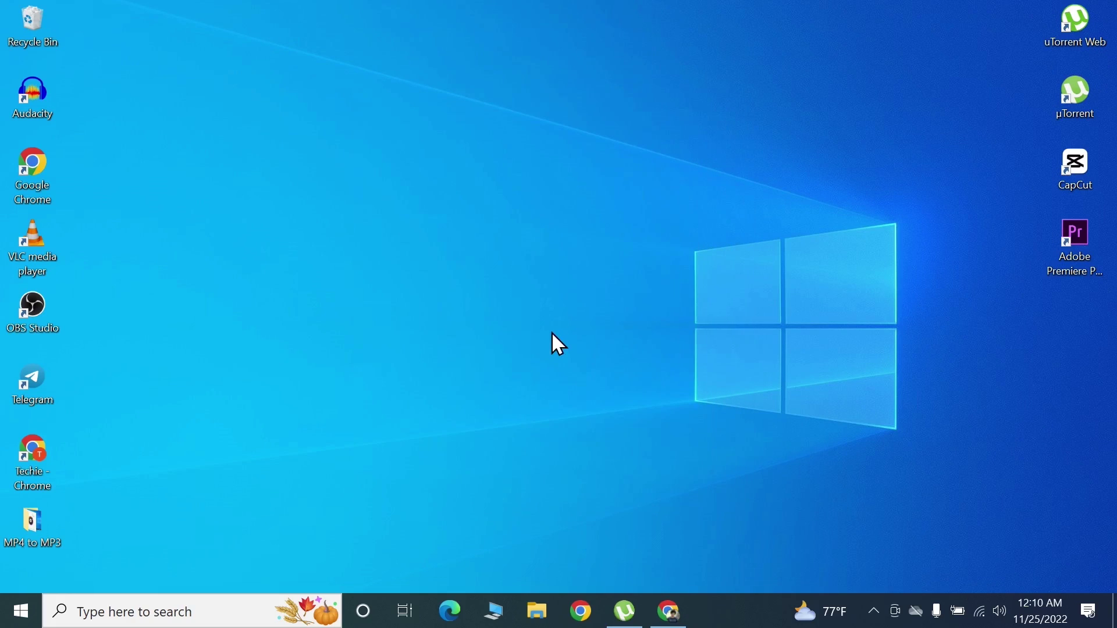